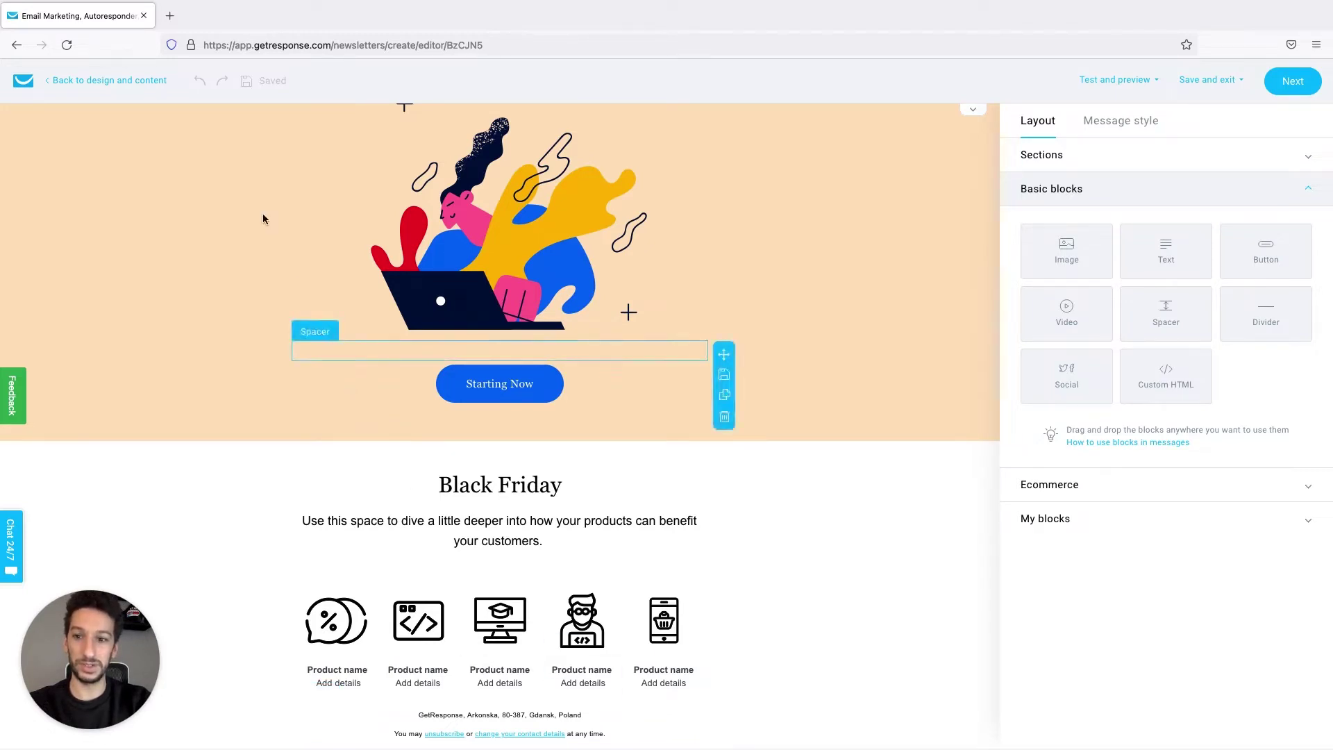
- Return to the Language Program setup page and confirm its linked list is List A
left_click(134, 85)
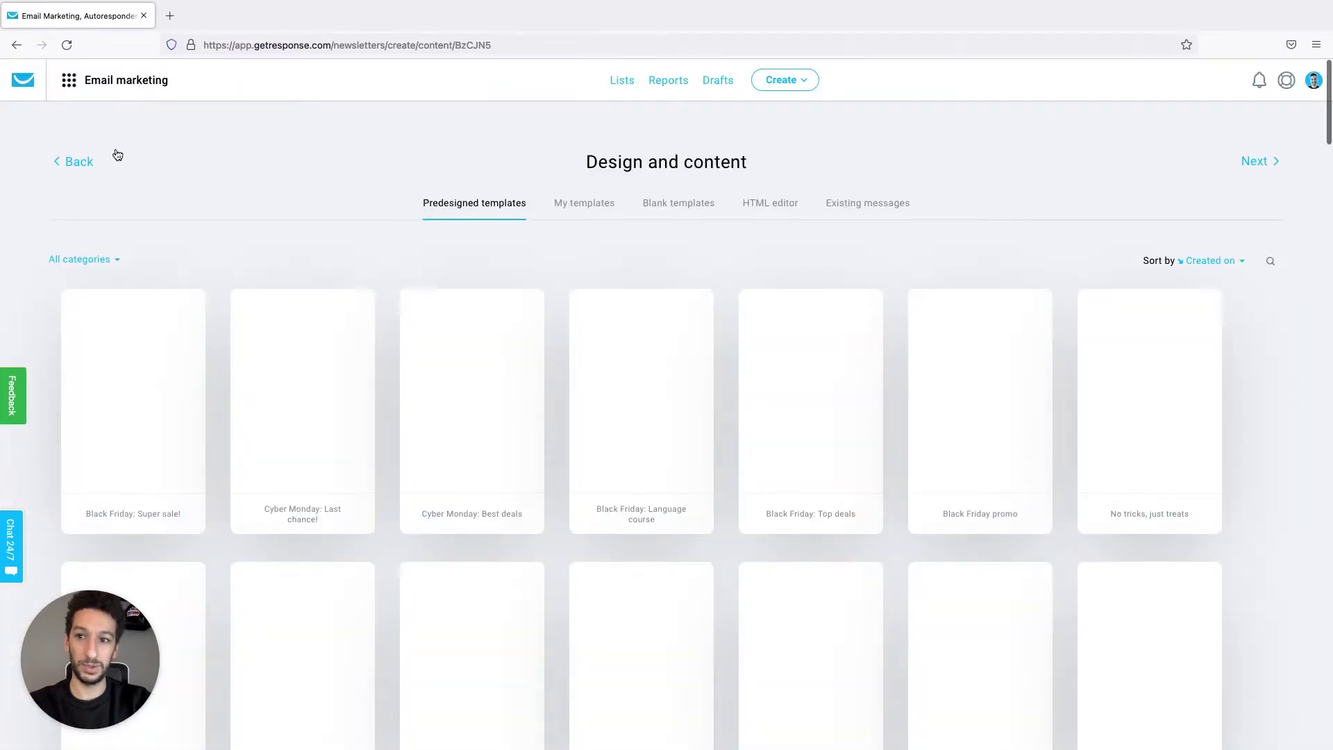
left_click(76, 162)
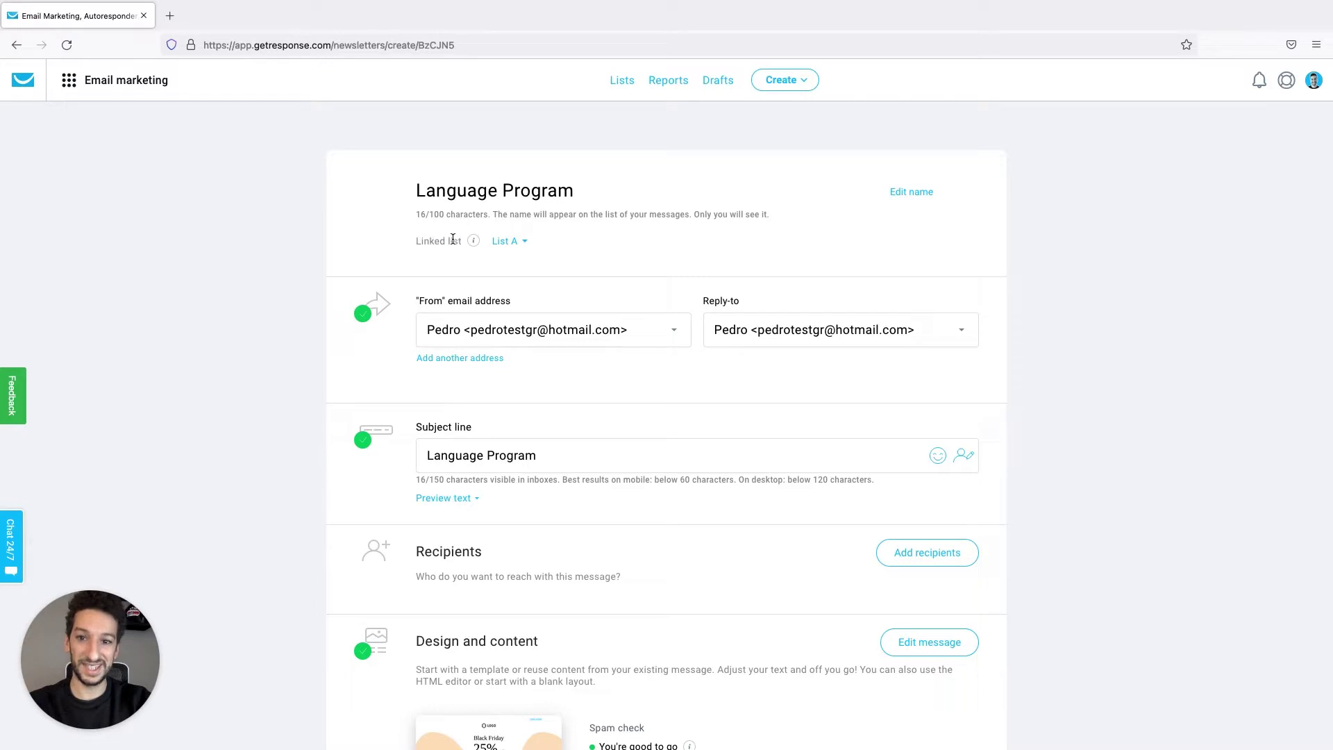
left_click(522, 243)
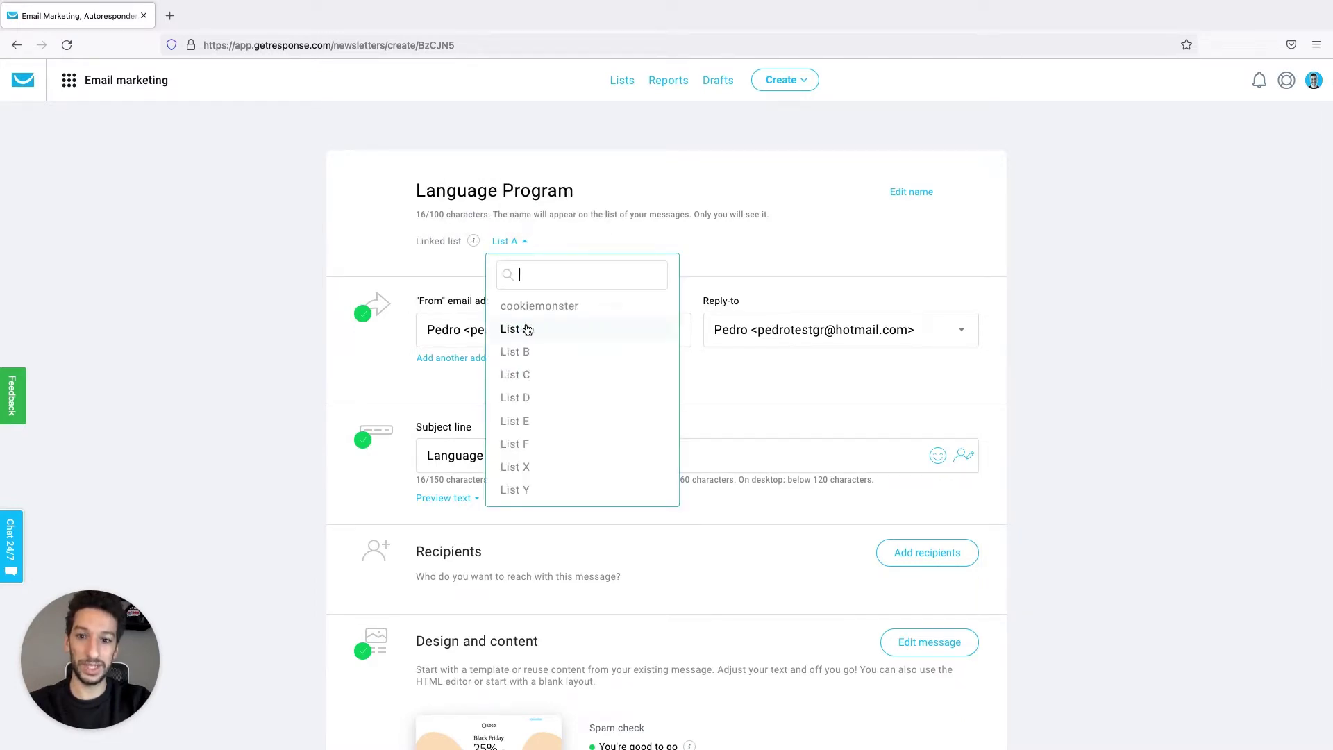
left_click(592, 213)
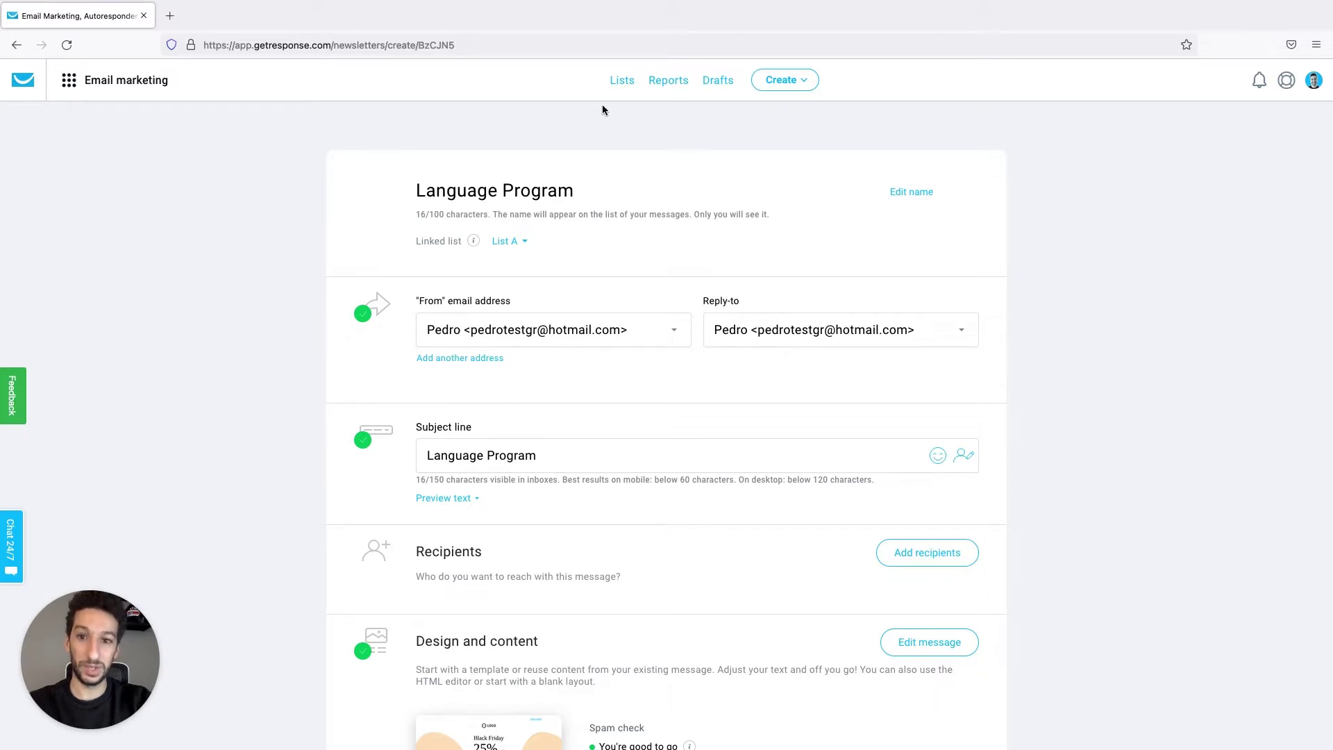
- Open List A's settings from the contact lists table
left_click(620, 82)
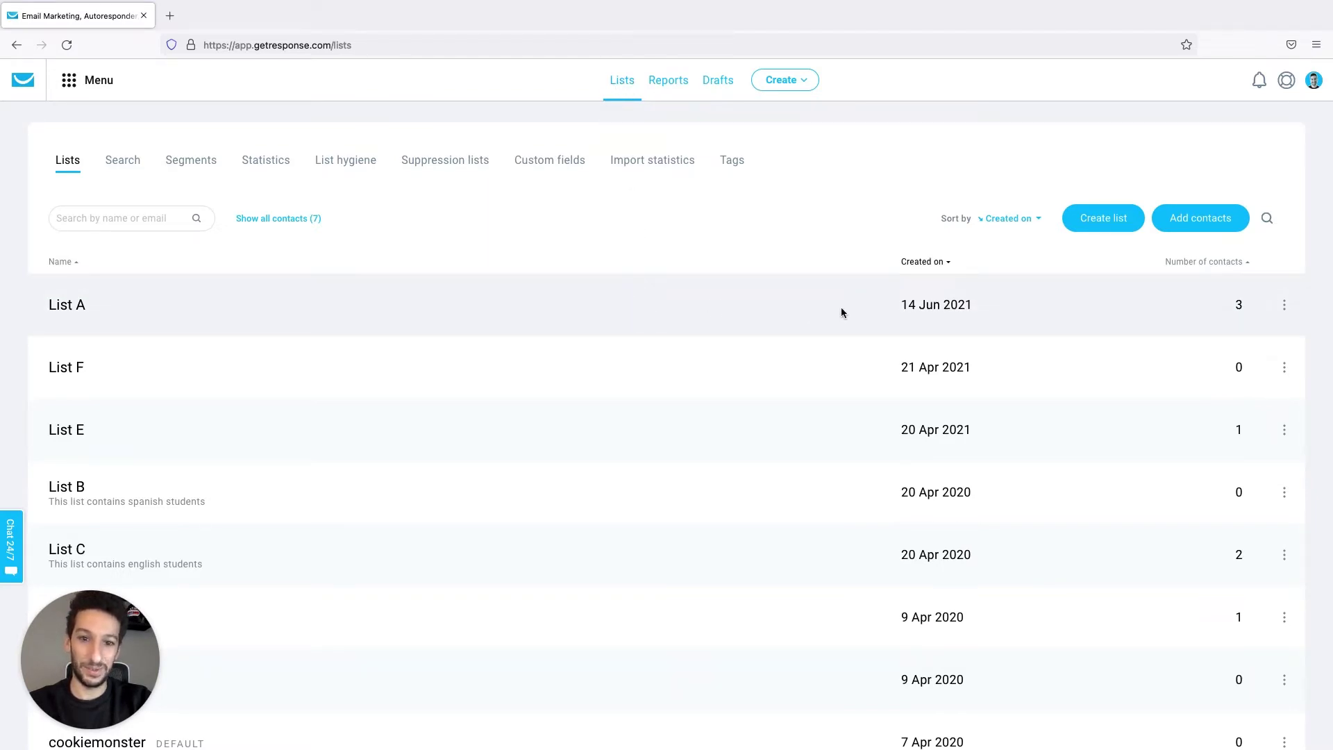
left_click(1284, 310)
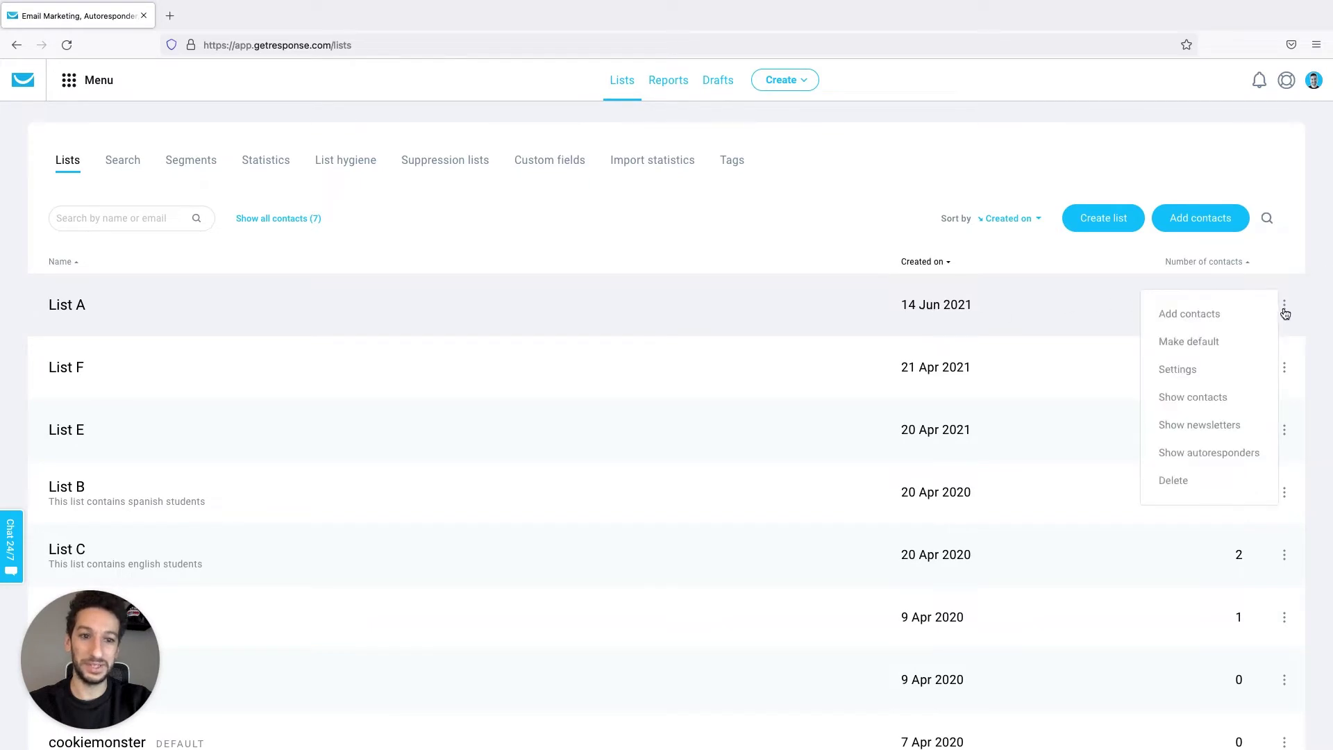
left_click(1177, 371)
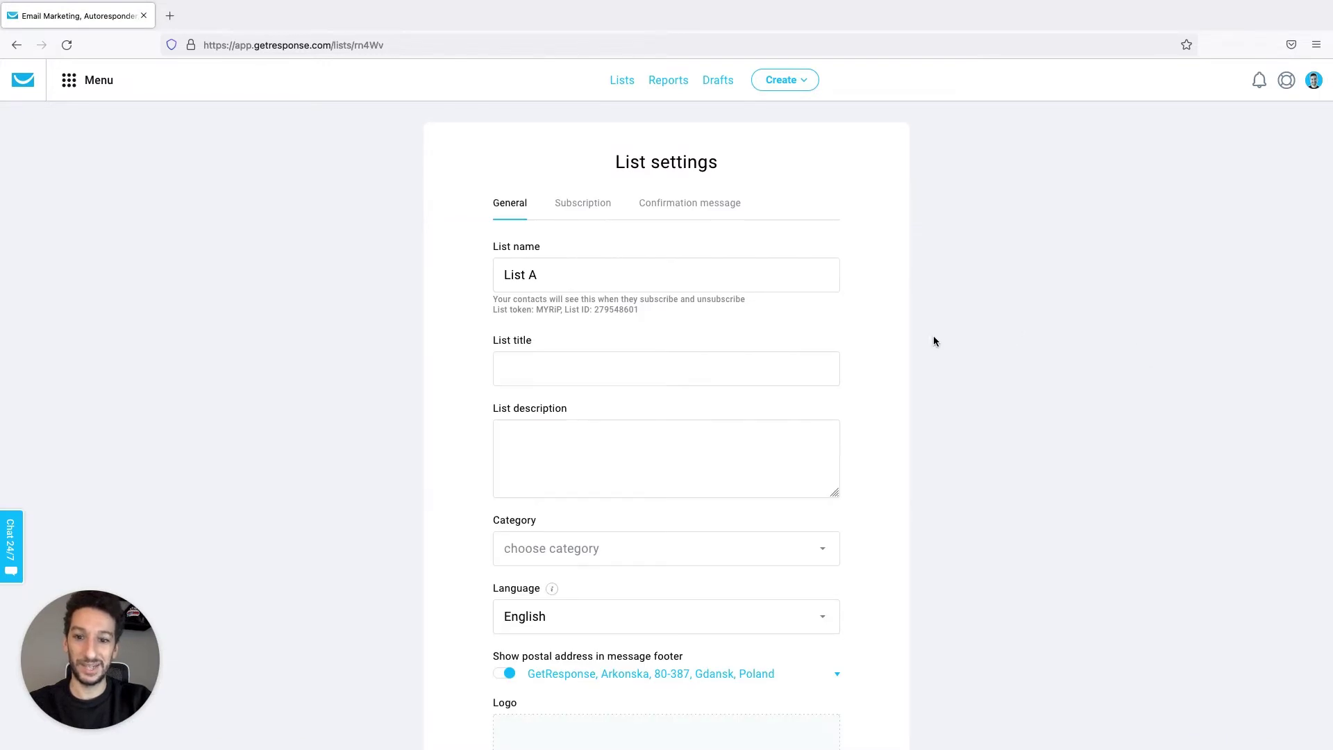
- Toggle 'Show postal address in message footer' off and back on
scroll(863, 392, "down", 3)
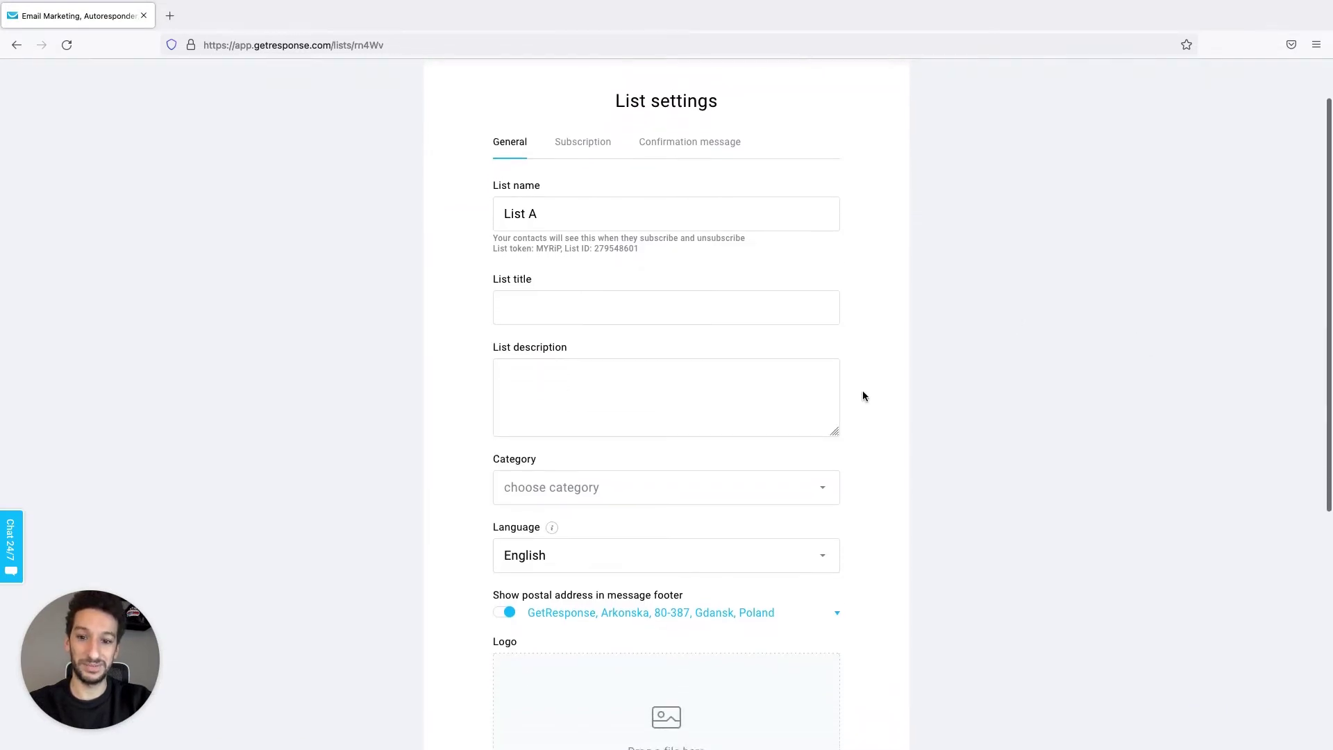
scroll(863, 396, "down", 1)
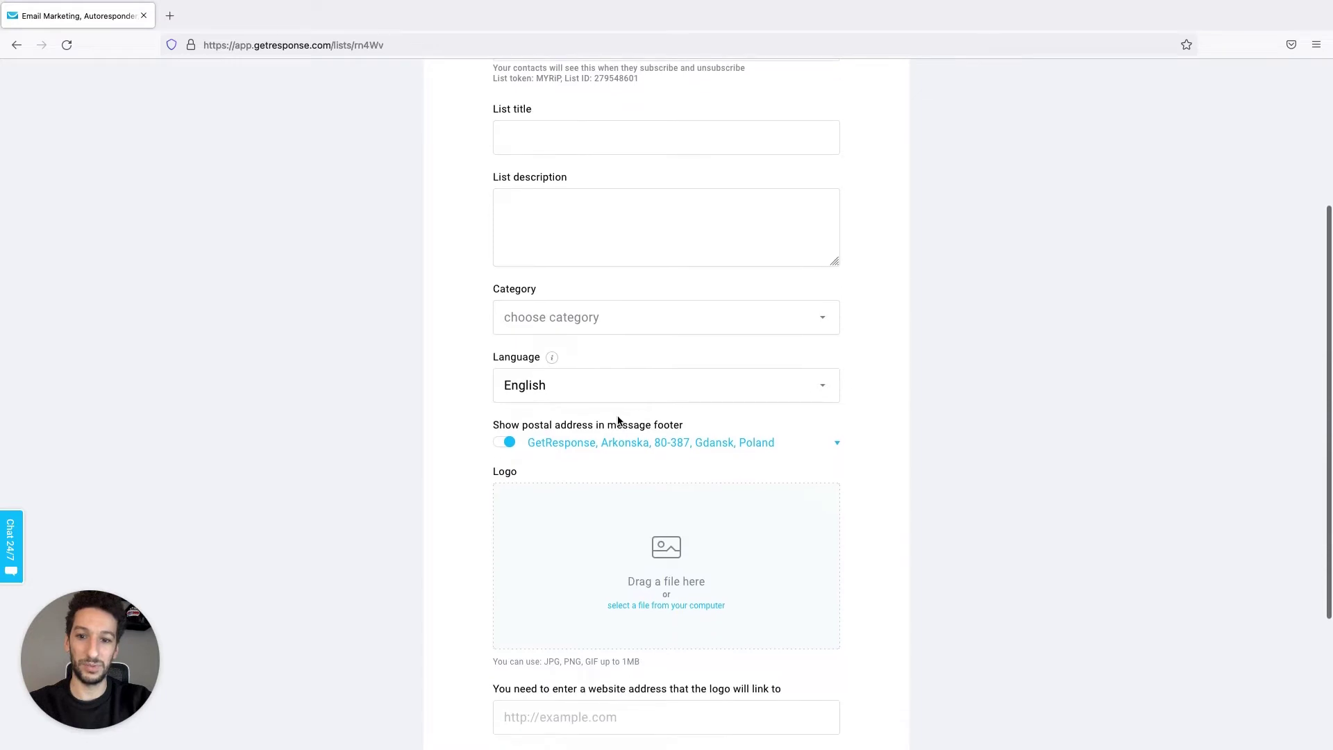
left_click(508, 443)
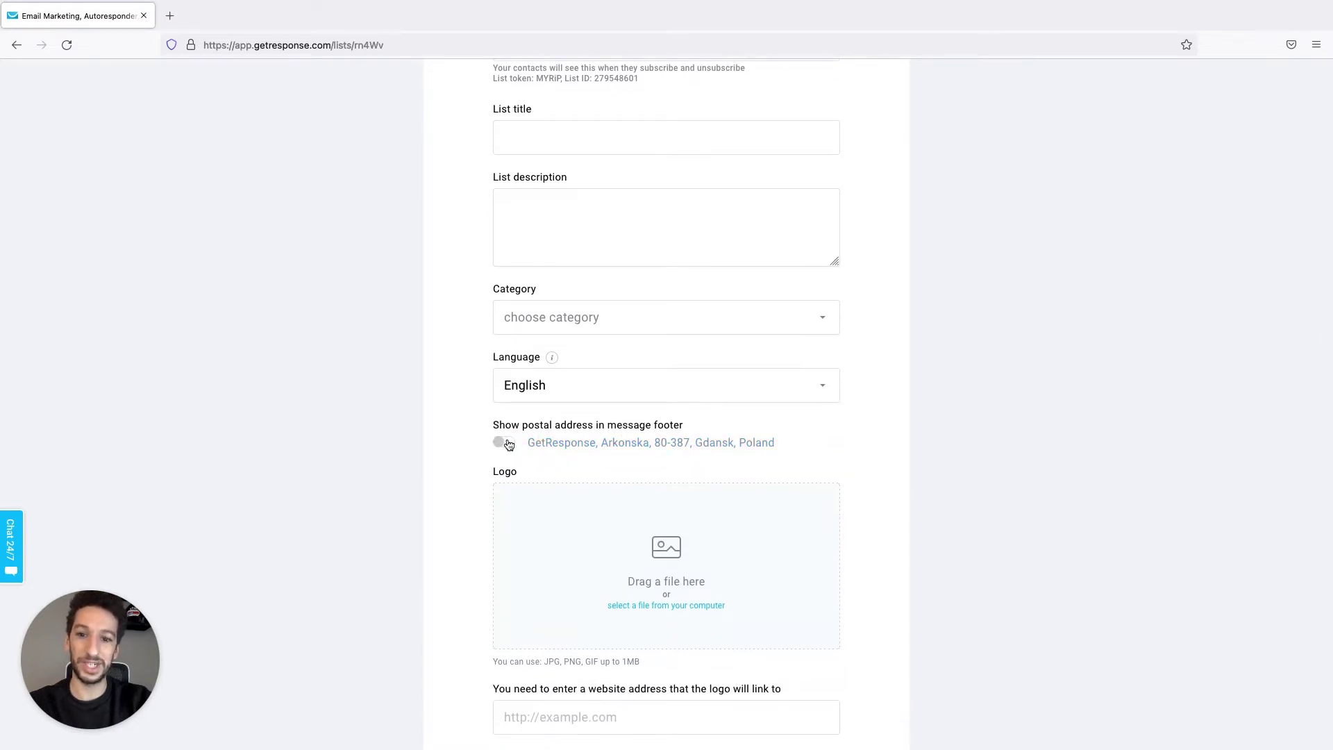
left_click(508, 443)
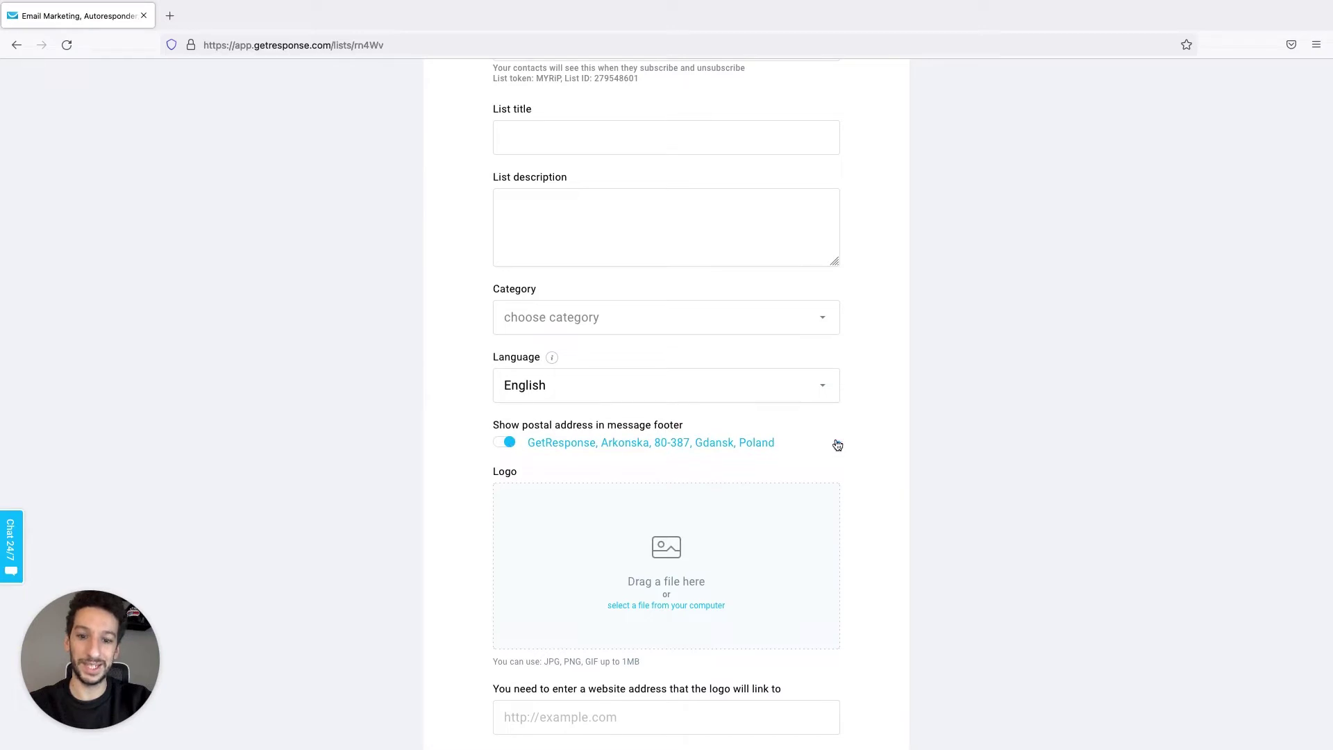
- Expand the footer address options and switch the format through US and EU to Custom
left_click(837, 444)
scroll(836, 444, "down", 2)
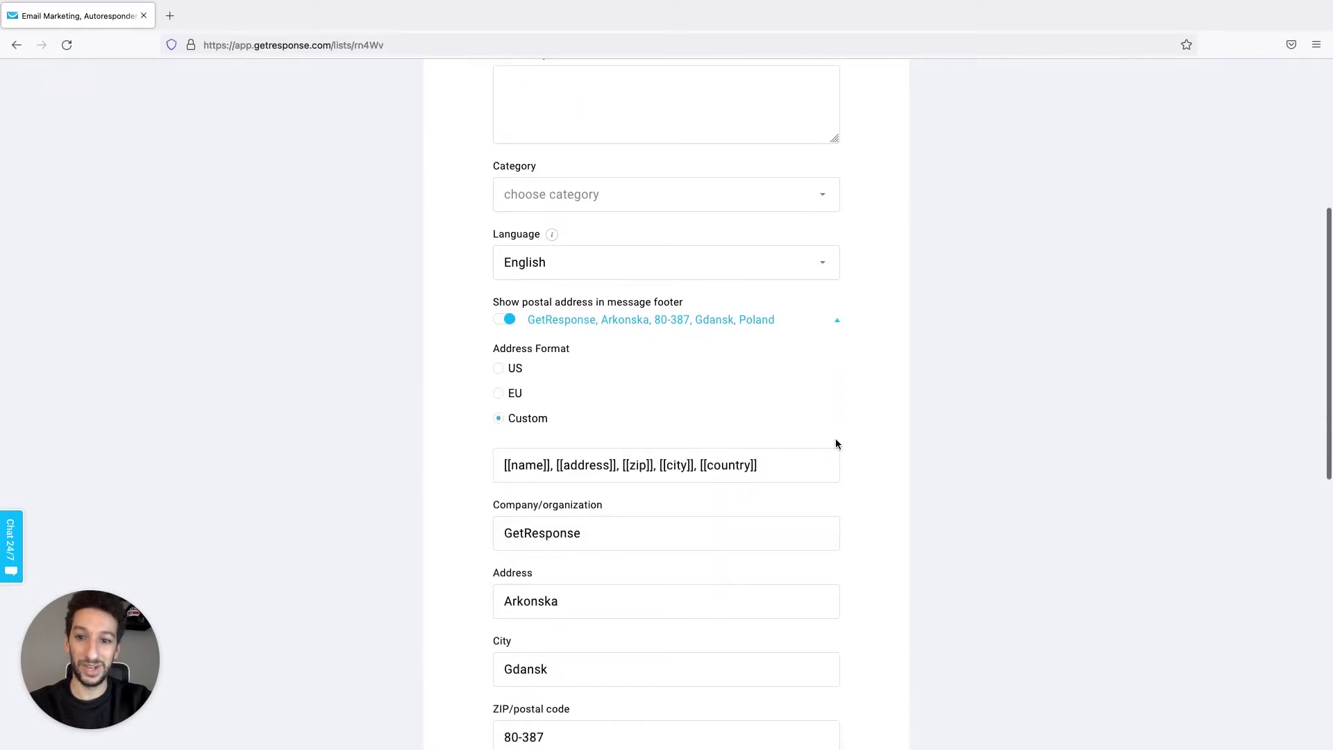
left_click(516, 372)
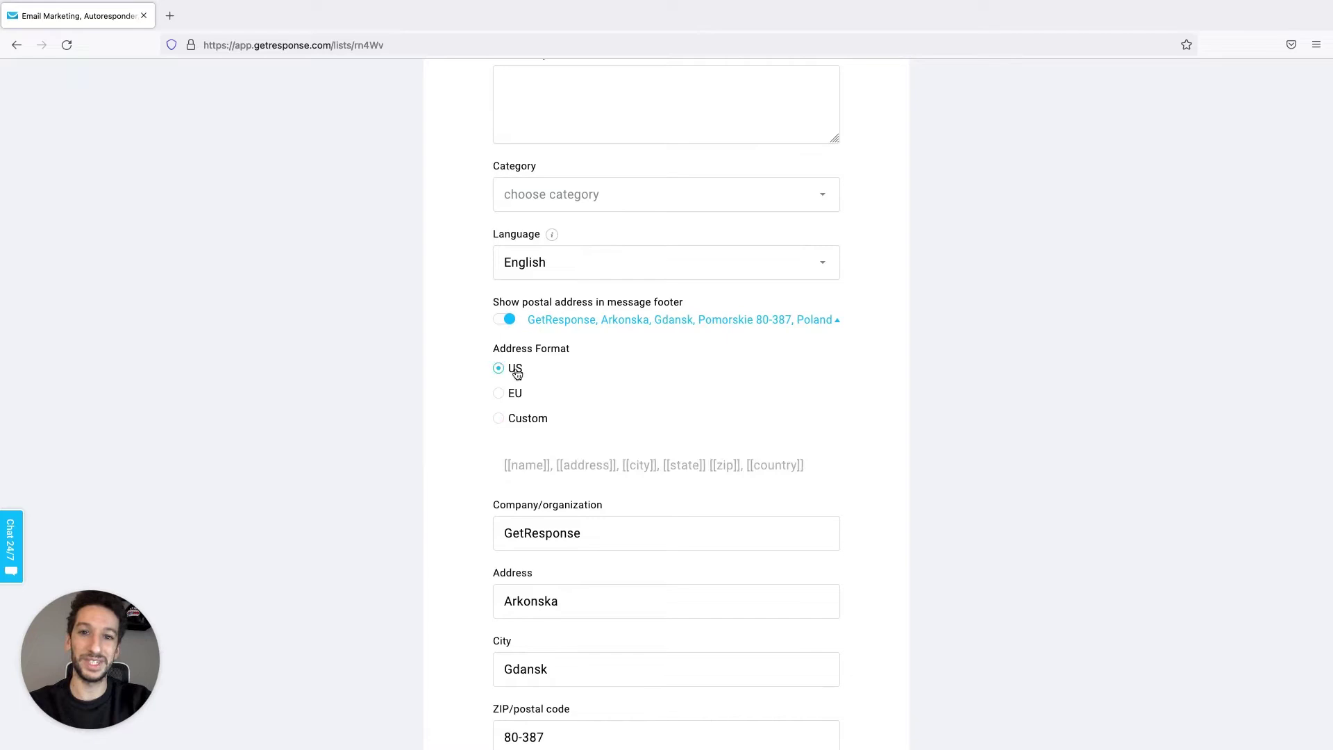
left_click(499, 393)
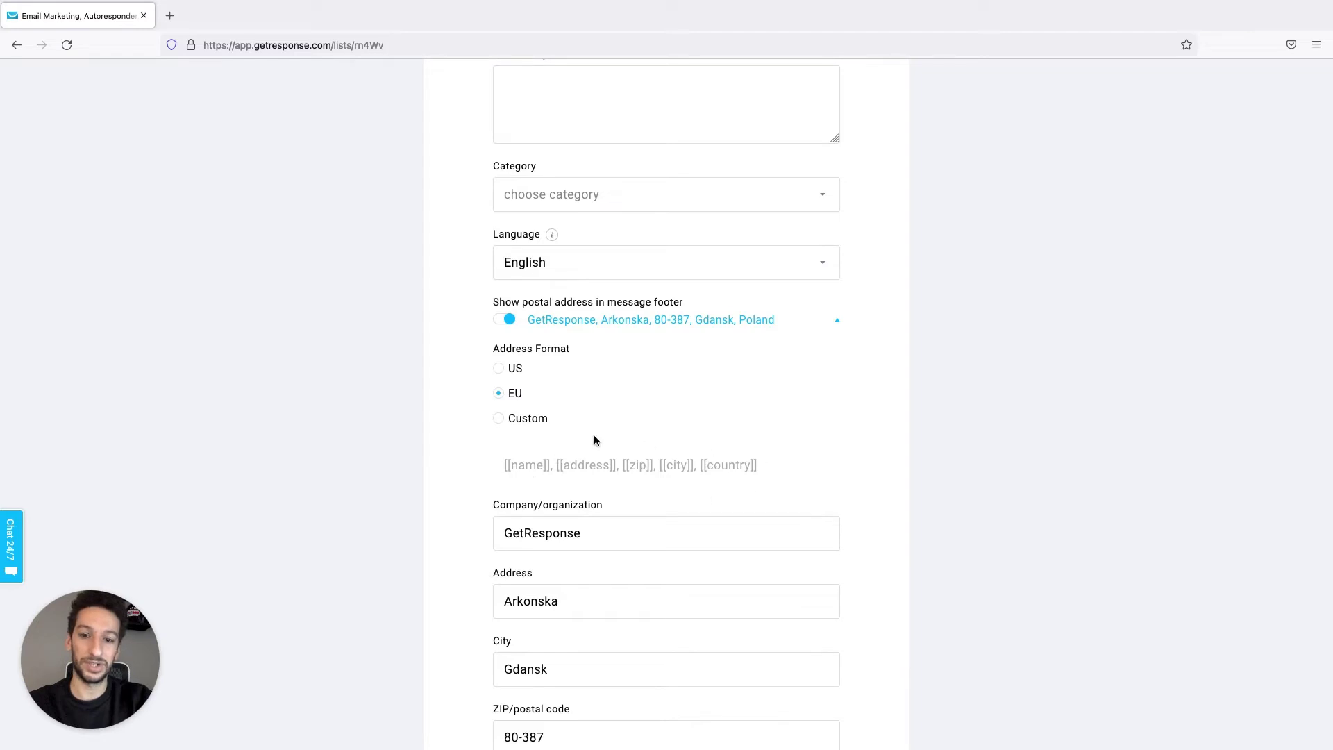
left_click(501, 424)
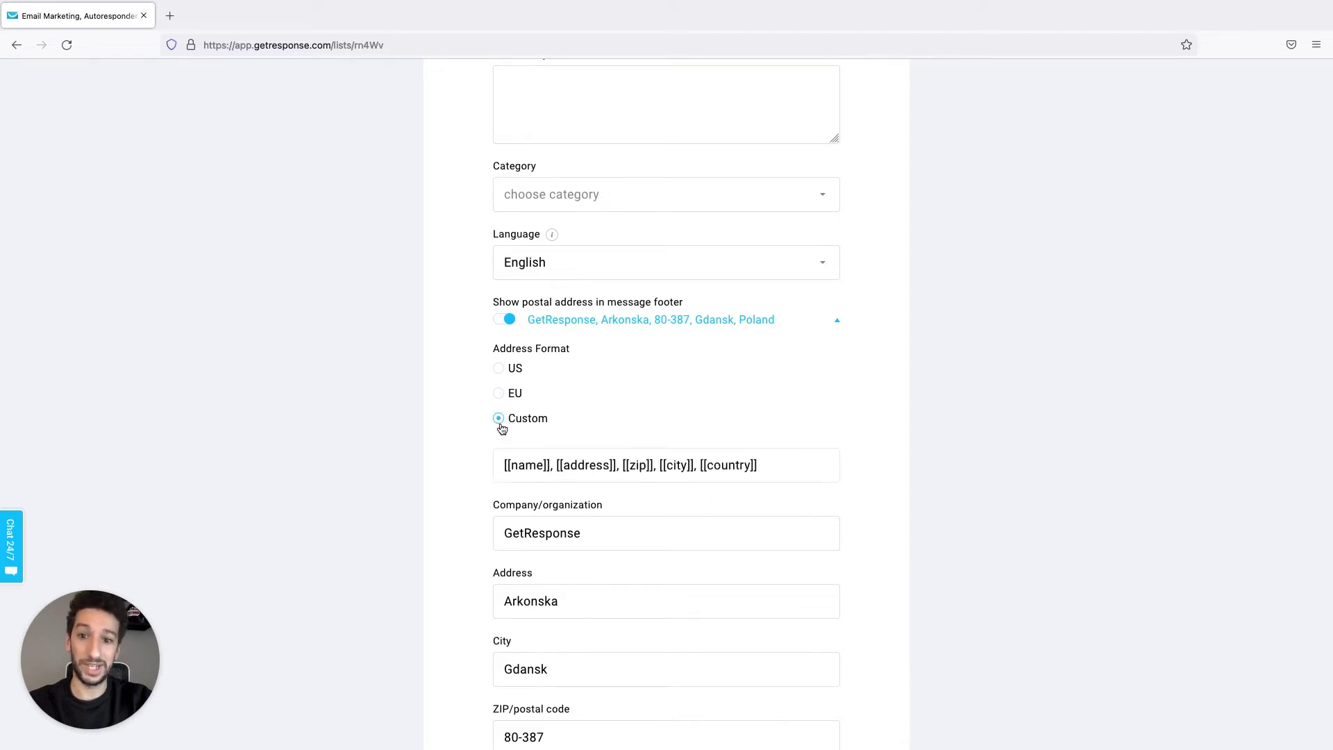
- Append a phone number after the country placeholder in the custom format
left_click(790, 462)
type(",")
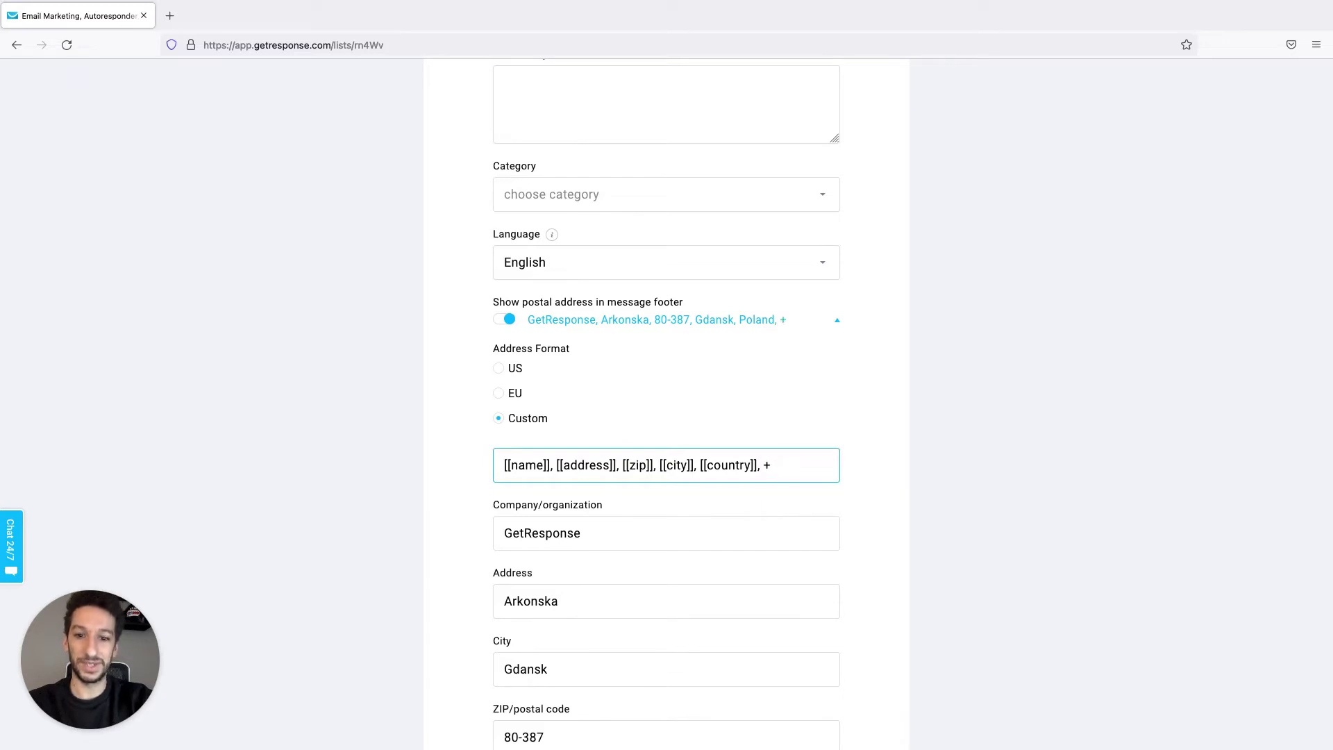
type(" +5001")
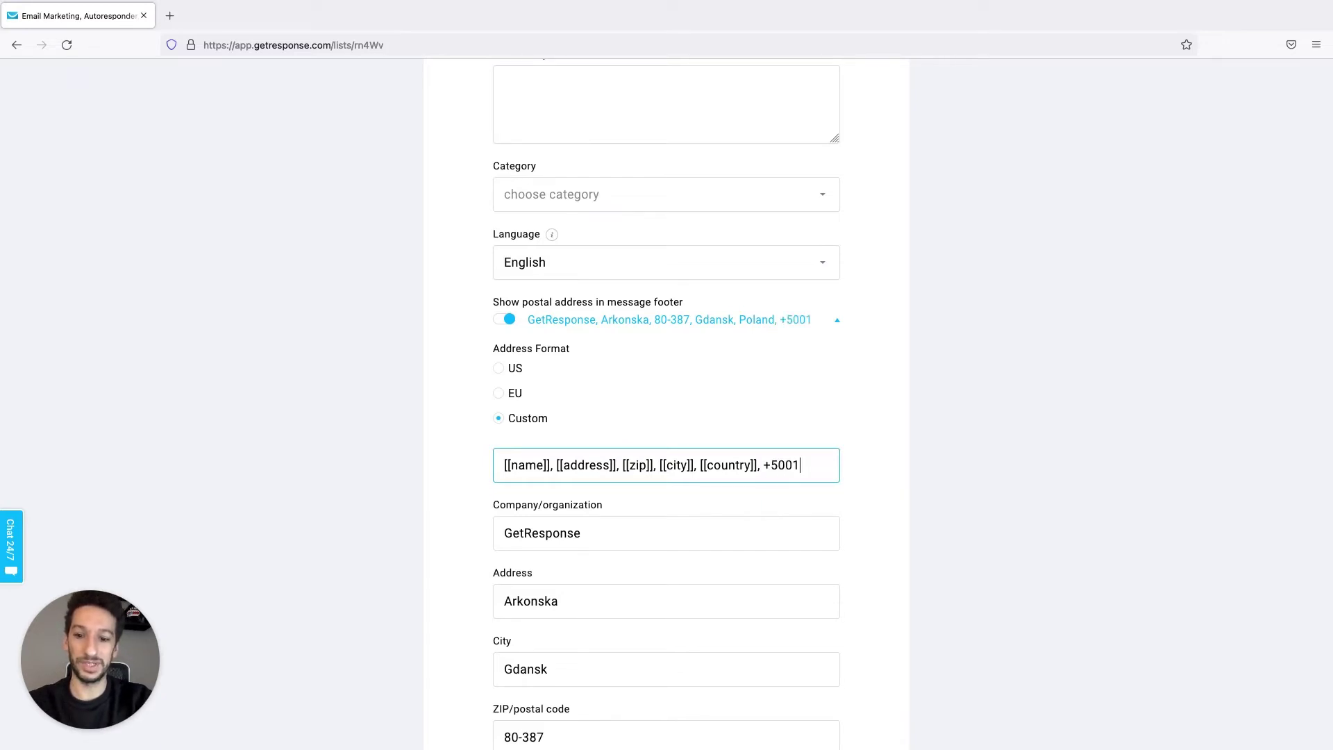
type("23456")
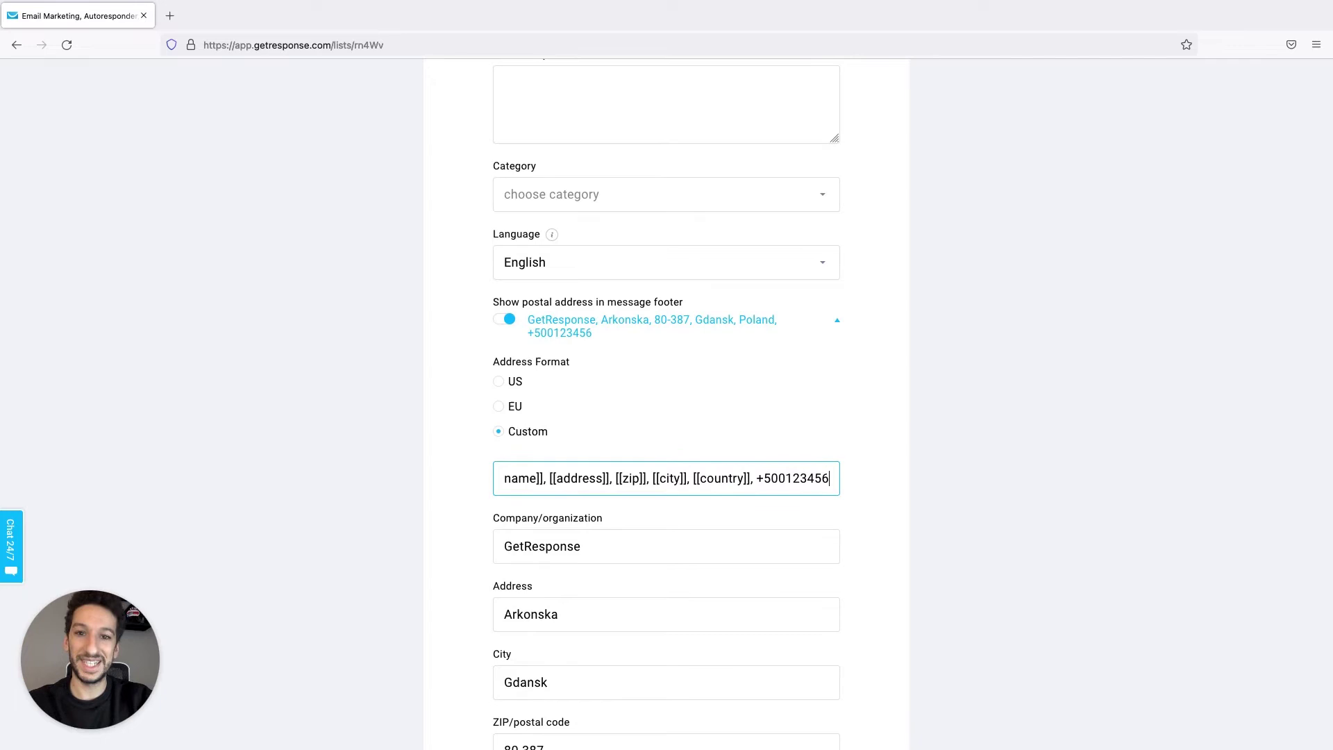
scroll(625, 467, "down", 4)
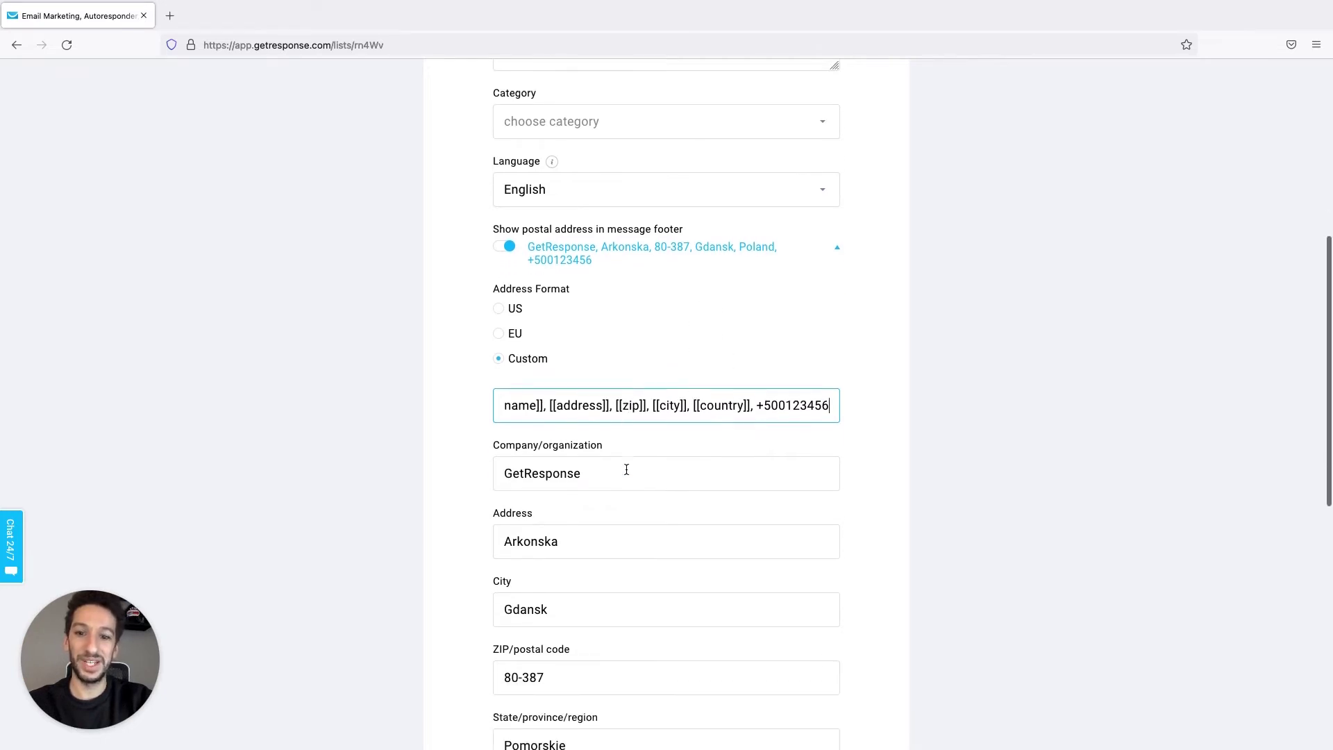
scroll(626, 469, "down", 2)
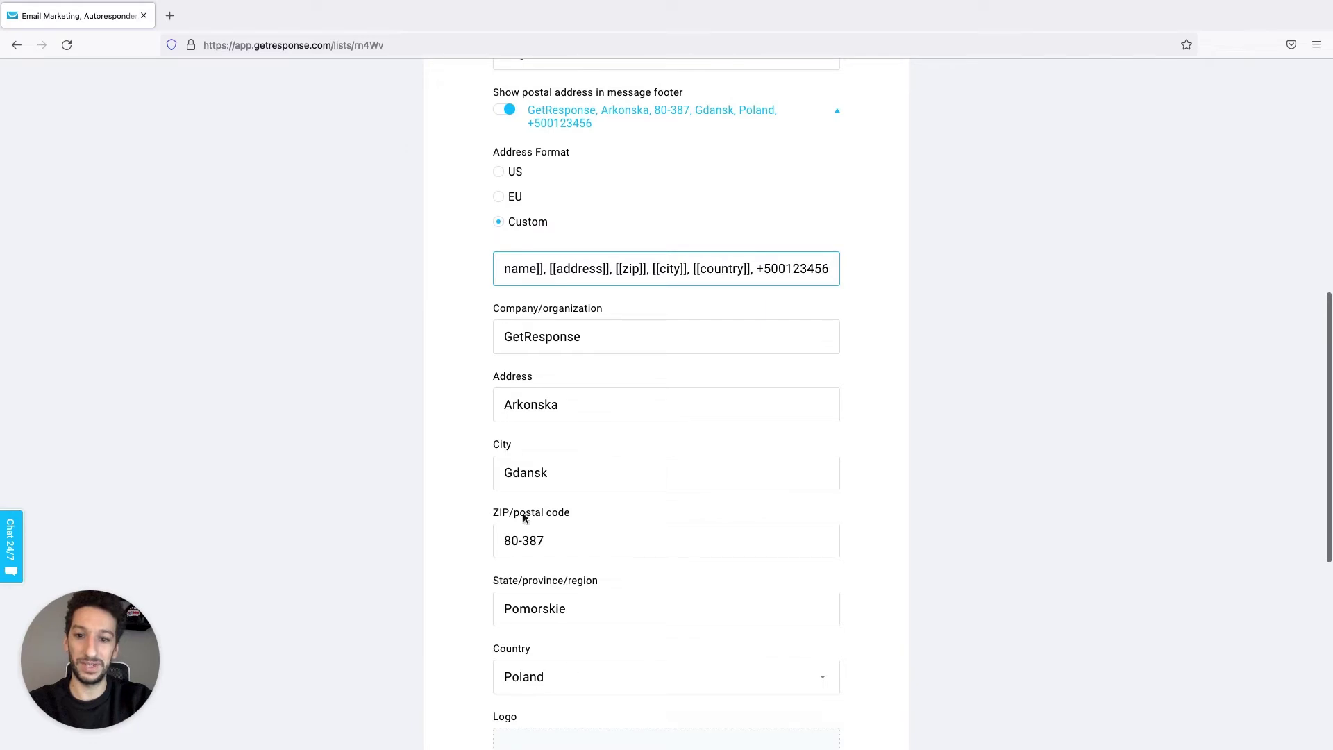
- Replace the footer city Gdansk with Warsaw and save List A's general settings
double_click(548, 473)
type("Warsaw")
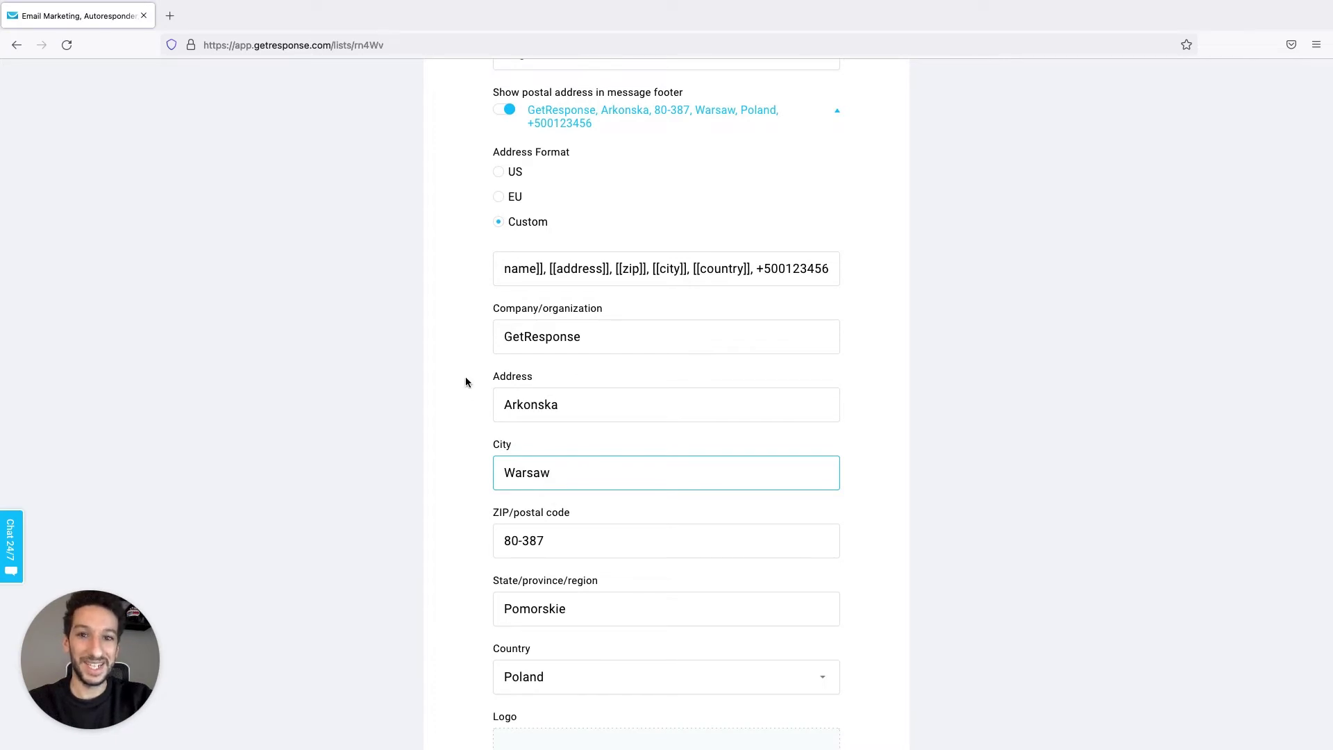
scroll(466, 381, "up", 3)
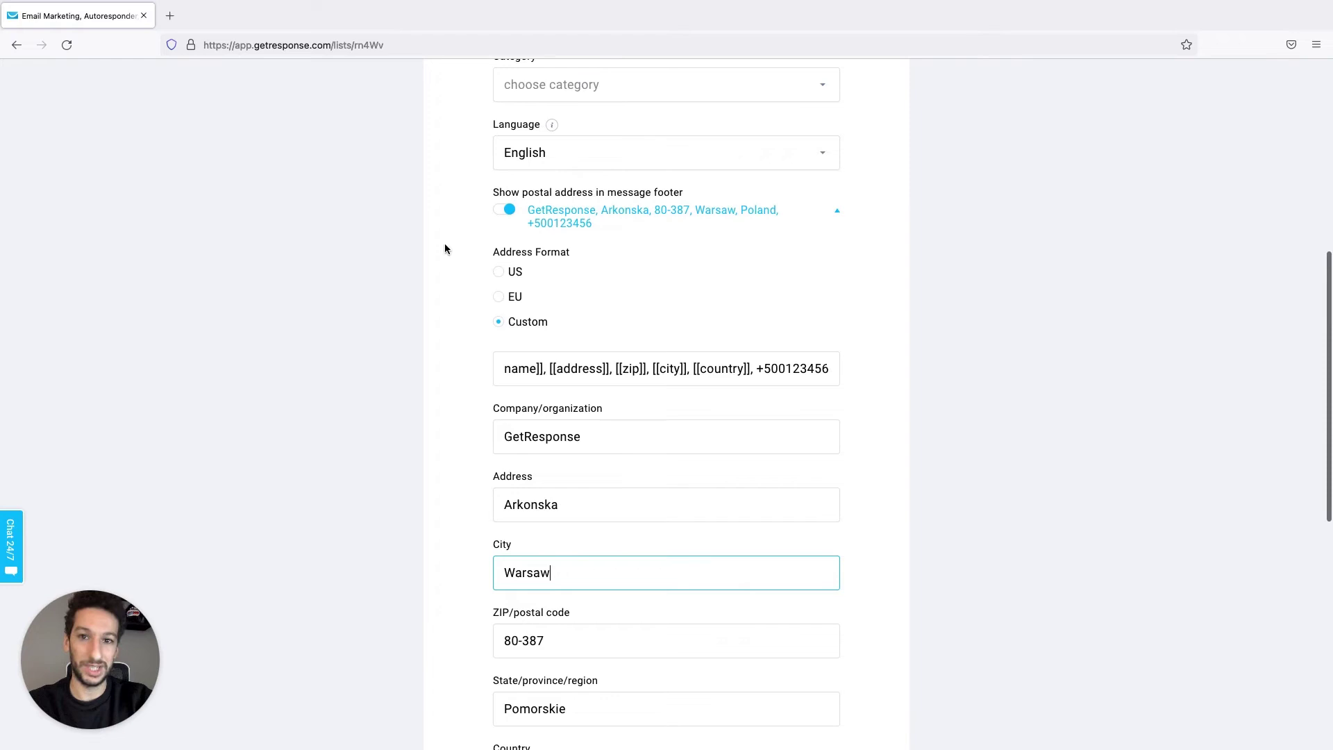
scroll(445, 249, "down", 7)
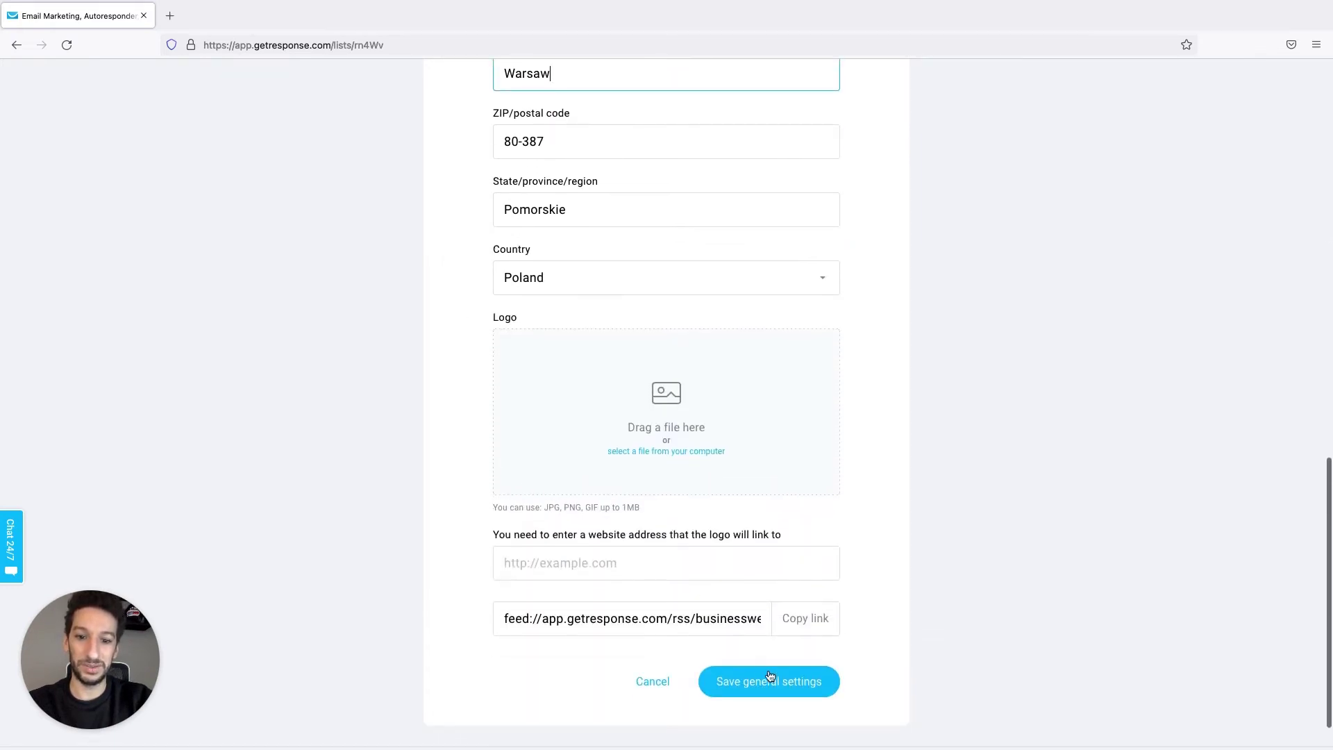
left_click(754, 684)
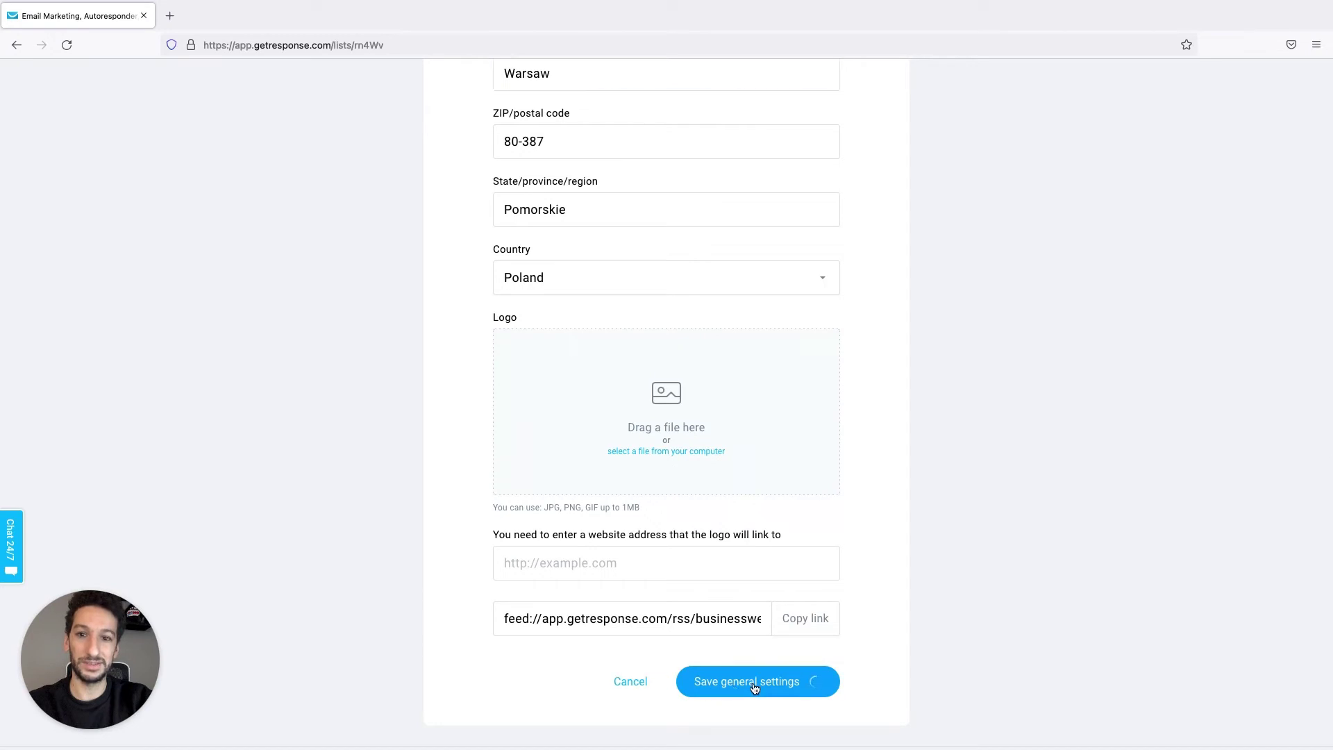
scroll(777, 478, "up", 15)
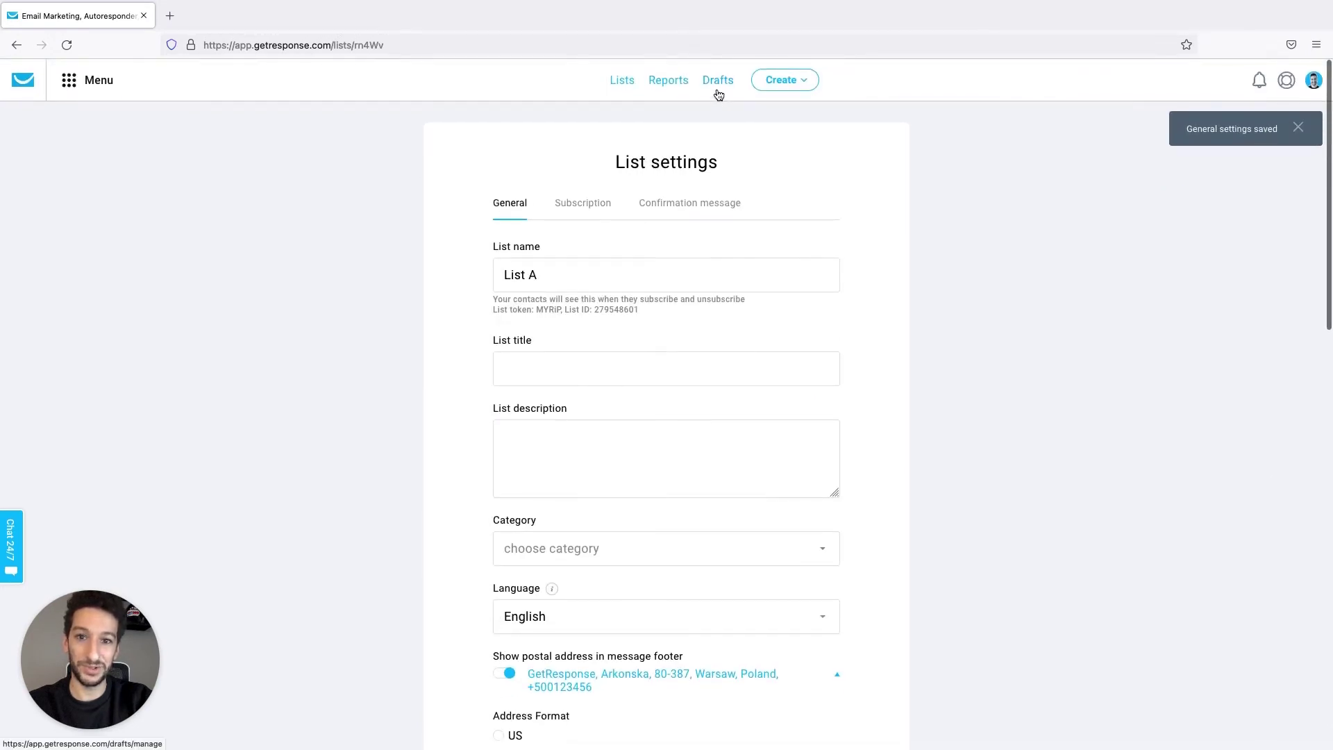
- Open the Language Program draft from the Drafts list
left_click(719, 93)
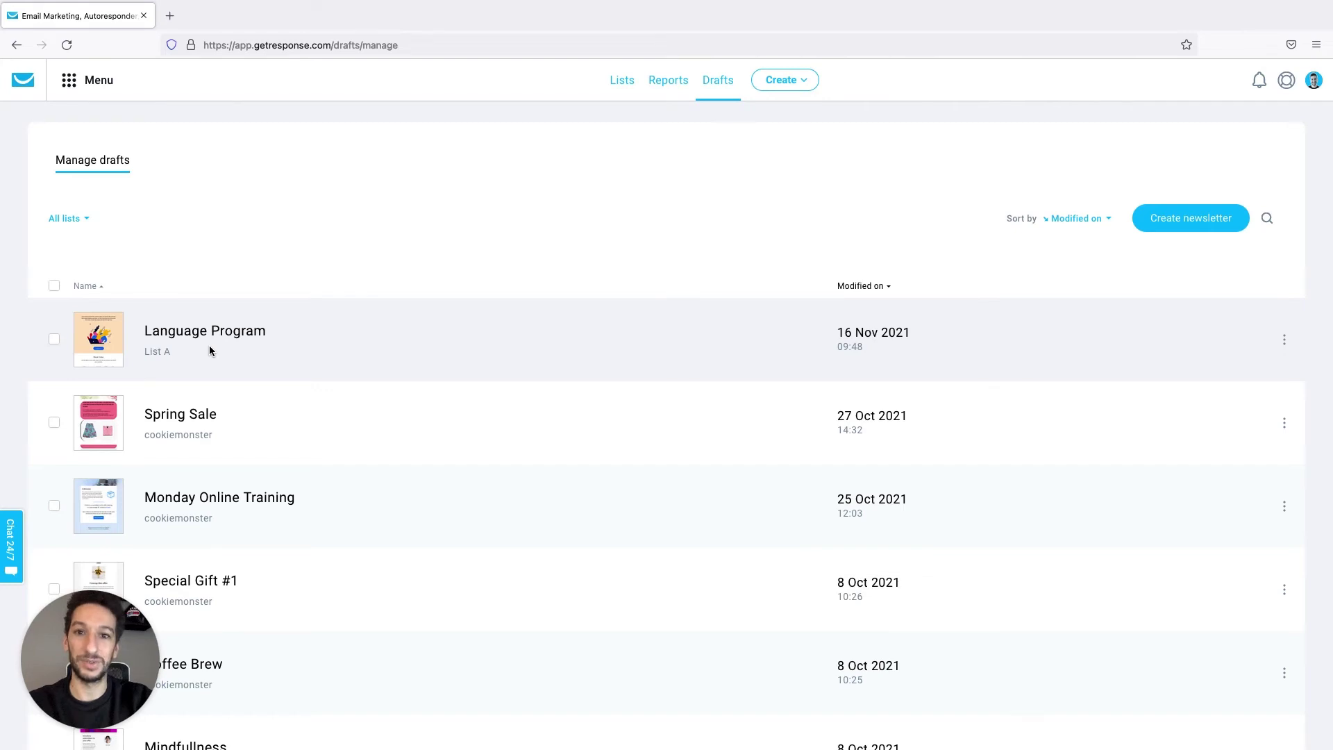
left_click(195, 333)
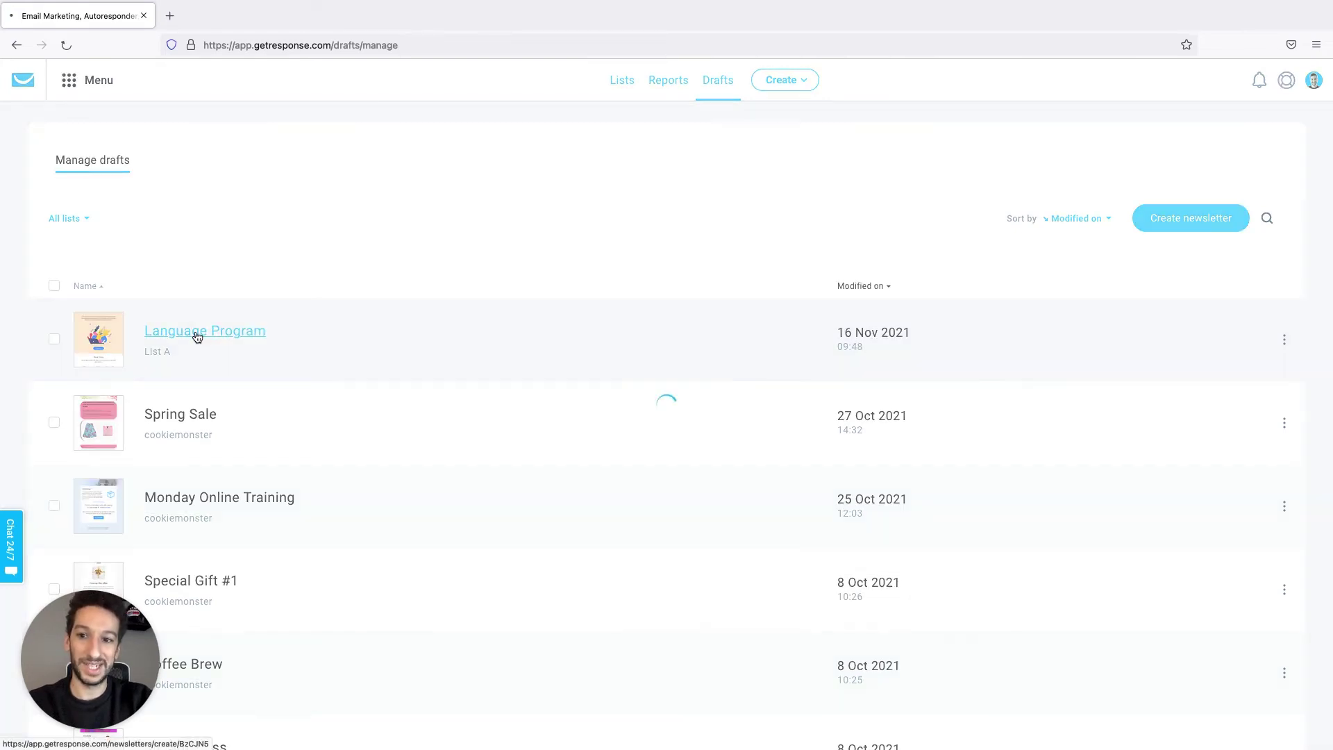
scroll(465, 304, "down", 3)
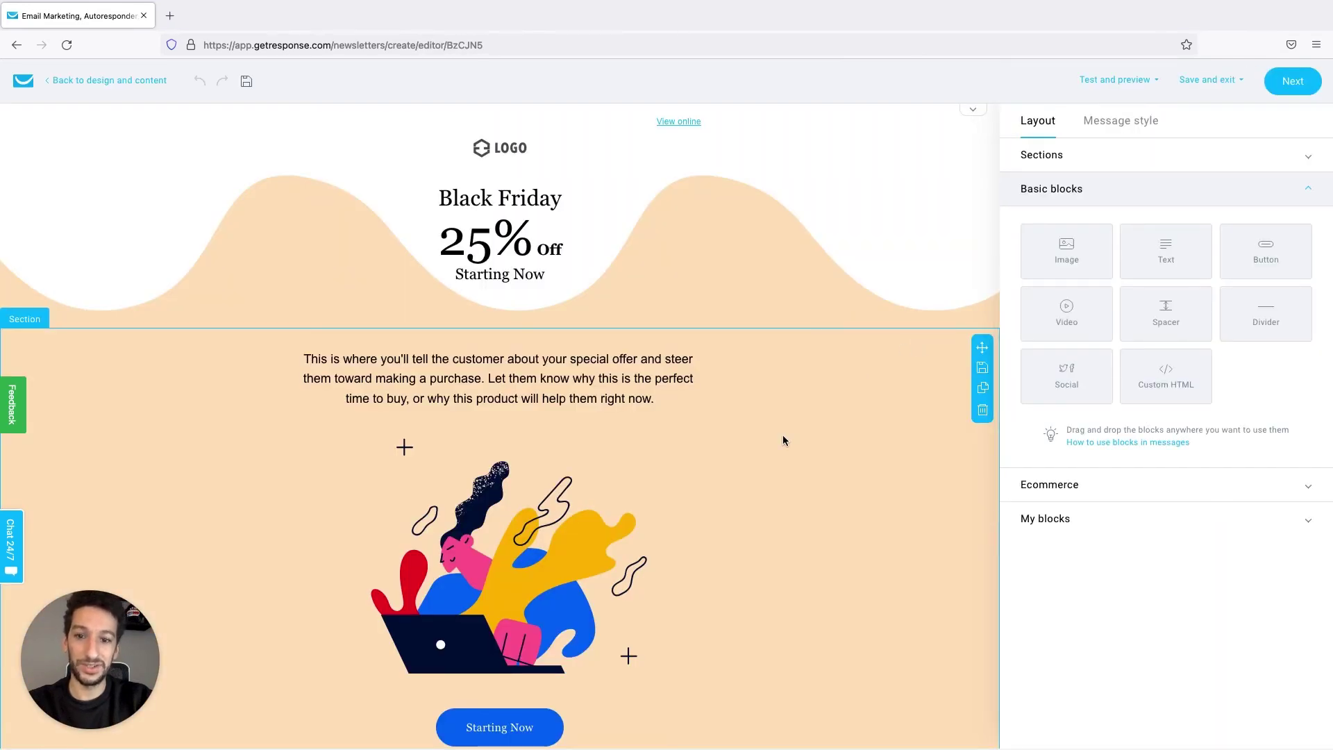
scroll(783, 438, "down", 5)
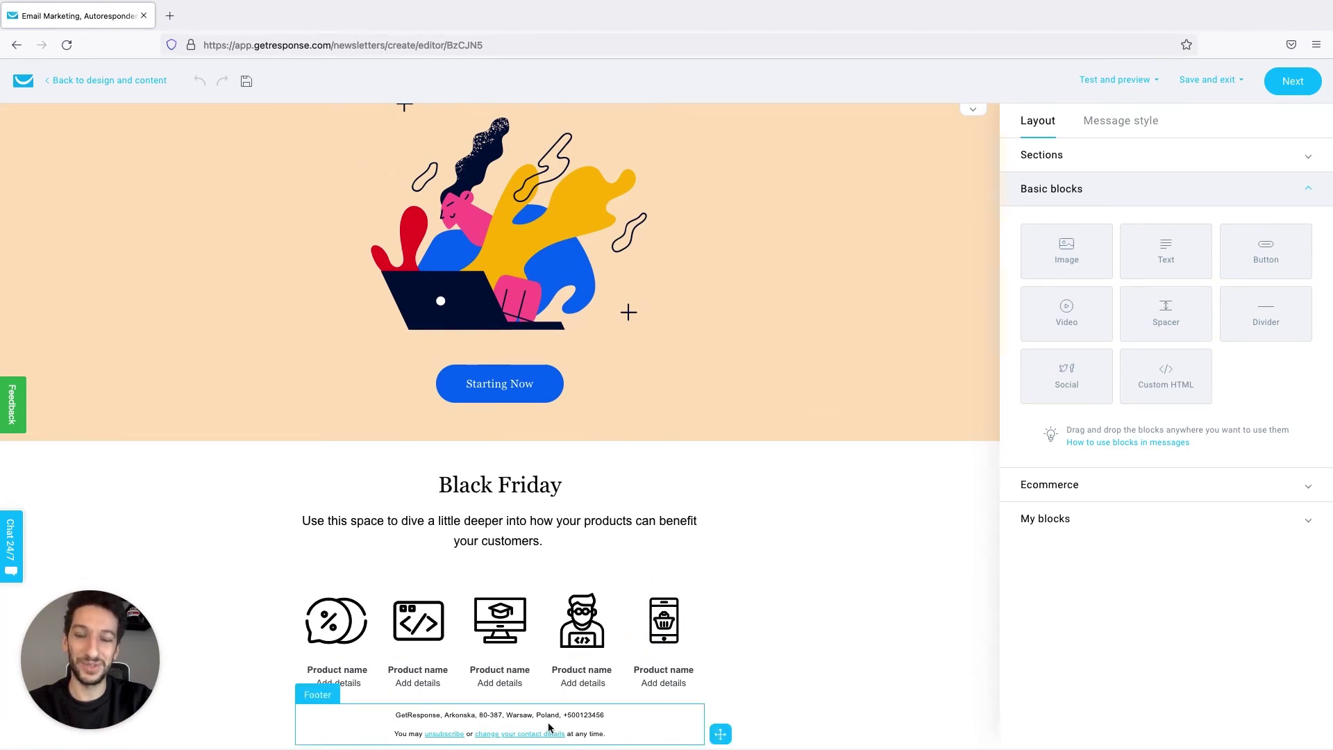
left_click(391, 733)
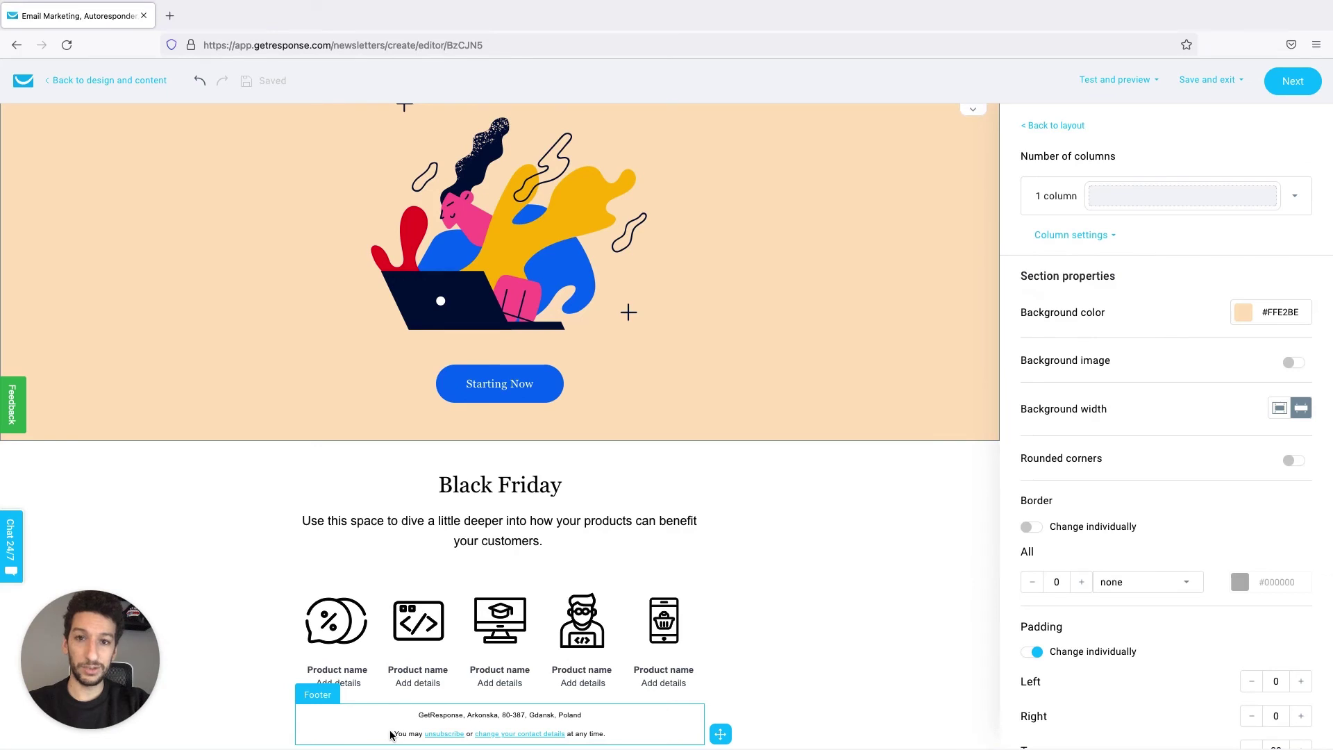